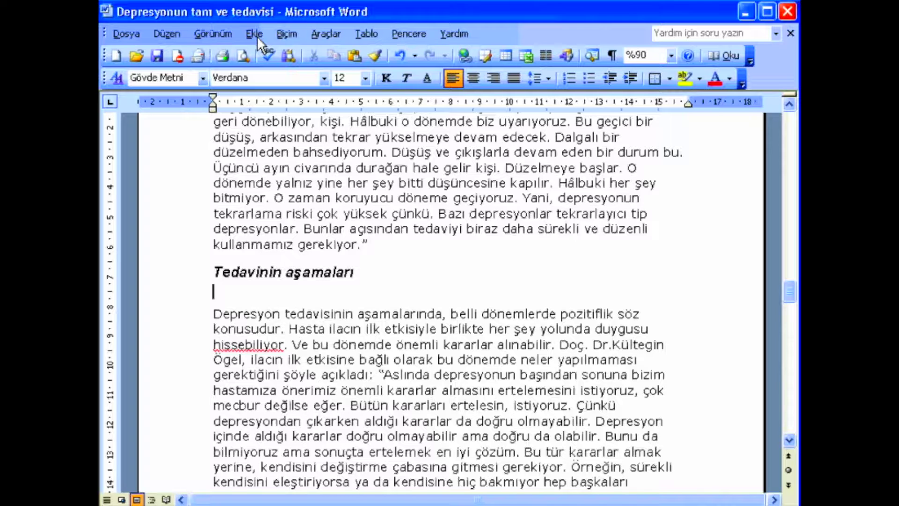
Open the Çapraz Başvuru dialog via Ekle > Başvuru.
left_click(258, 38)
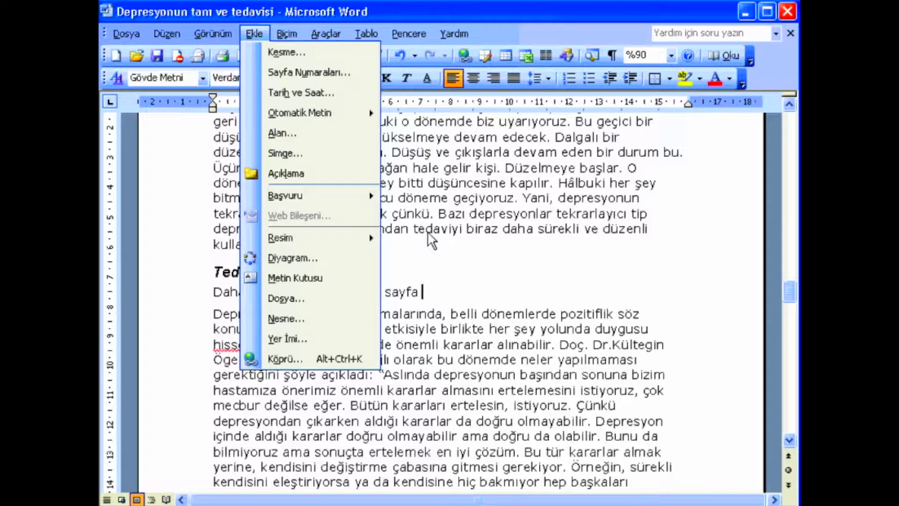
key("ş")
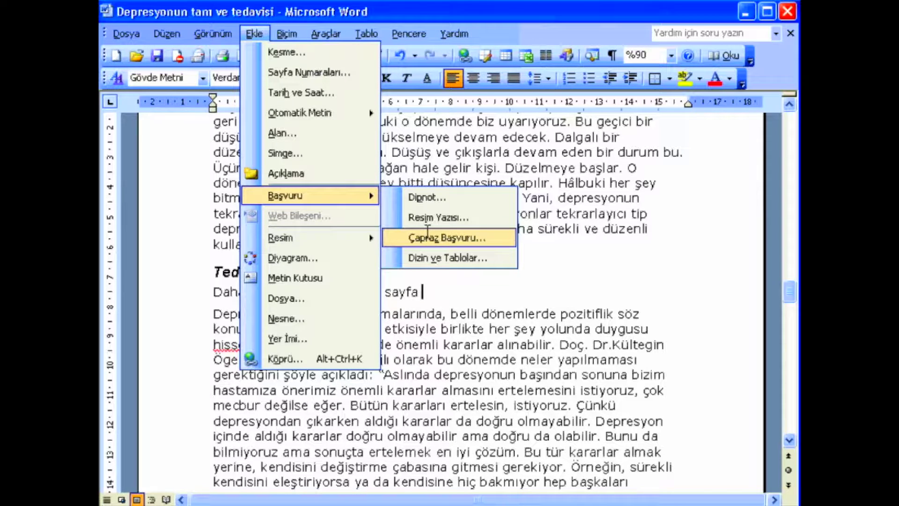
key("Return")
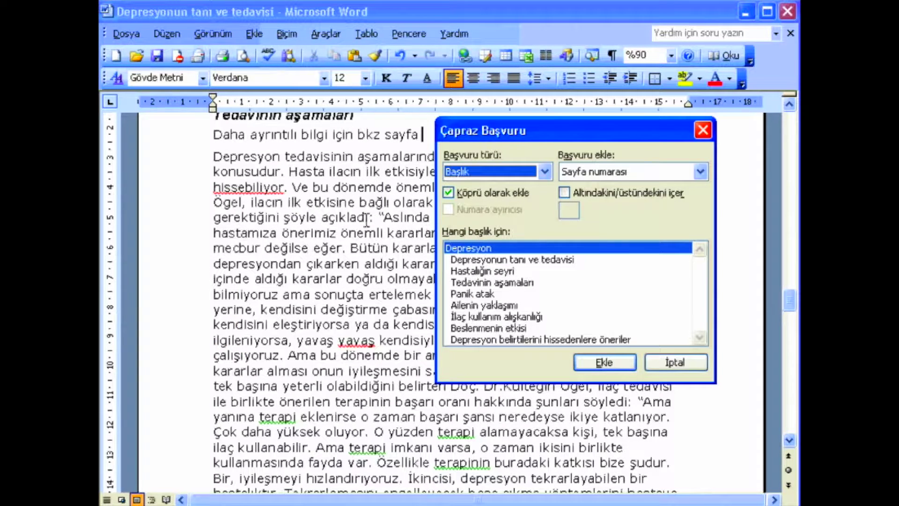
left_click(321, 135)
scroll(321, 135, "up", 3)
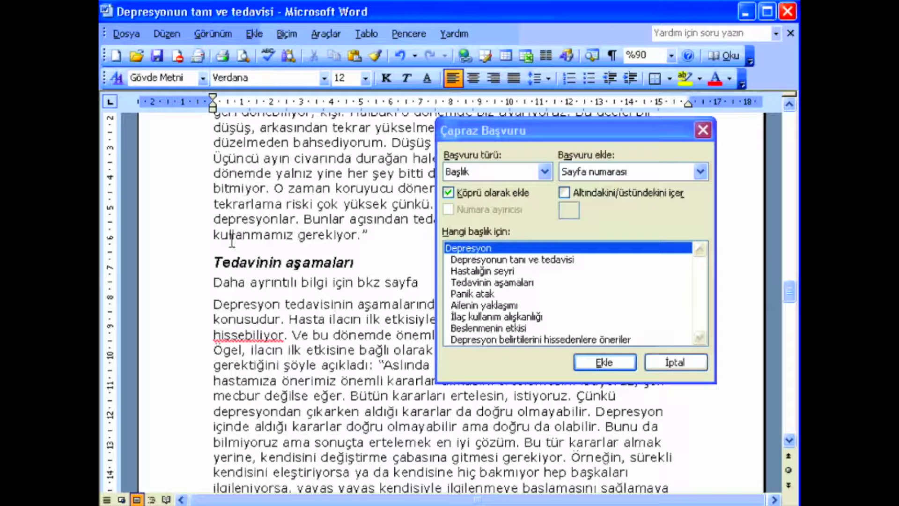
scroll(227, 309, "up", 10)
left_click(227, 310)
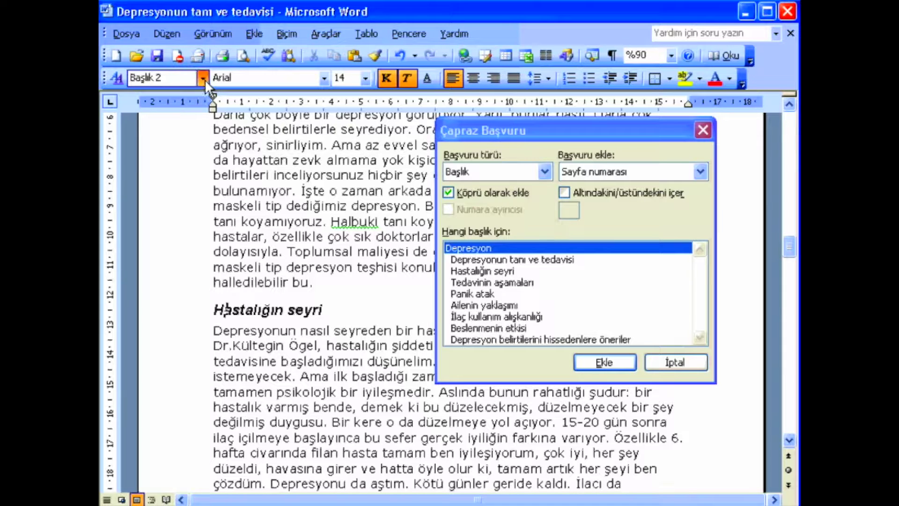
left_click(204, 79)
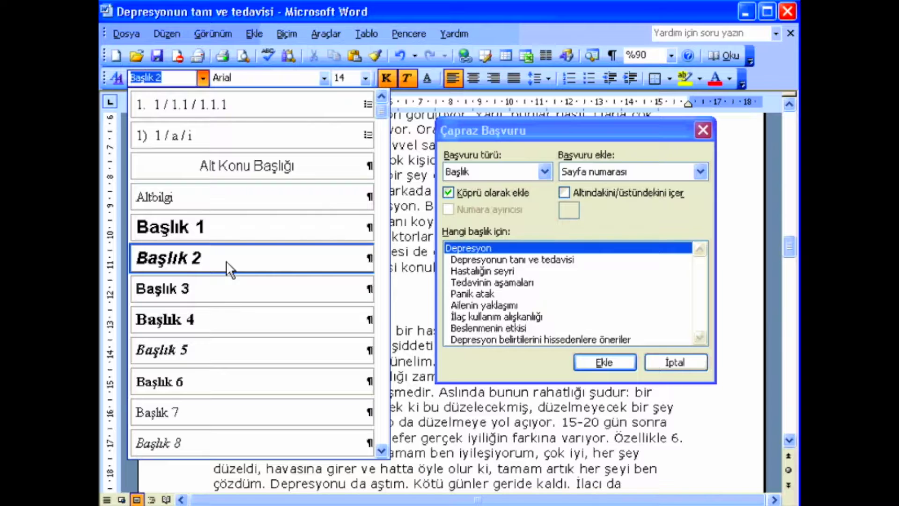
left_click(408, 264)
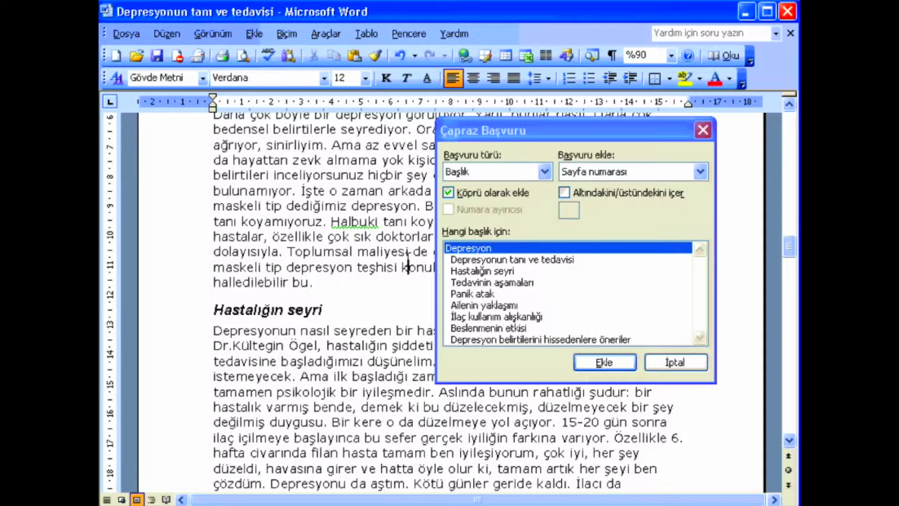
scroll(425, 356, "down", 10)
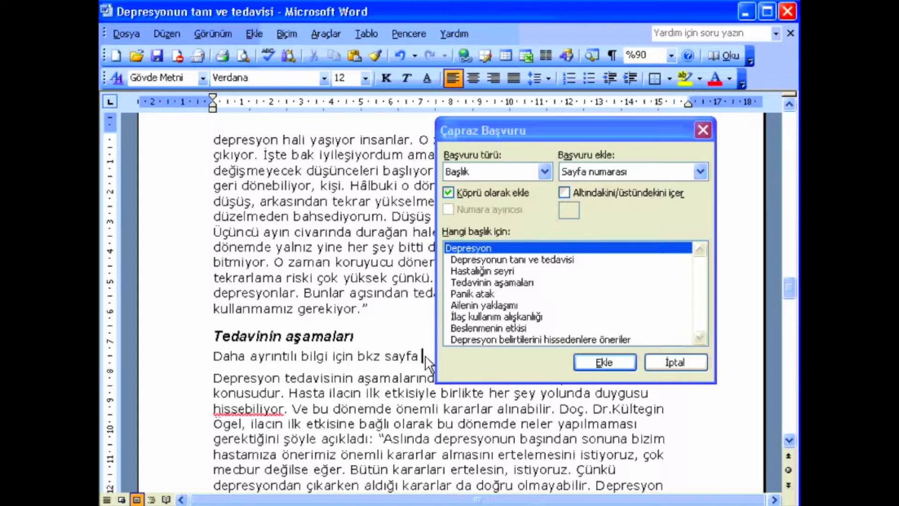
Set reference type Başlık, insert Sayfa numarası, toggle hyperlink, and target the Hastalığın seyri heading.
left_click(544, 172)
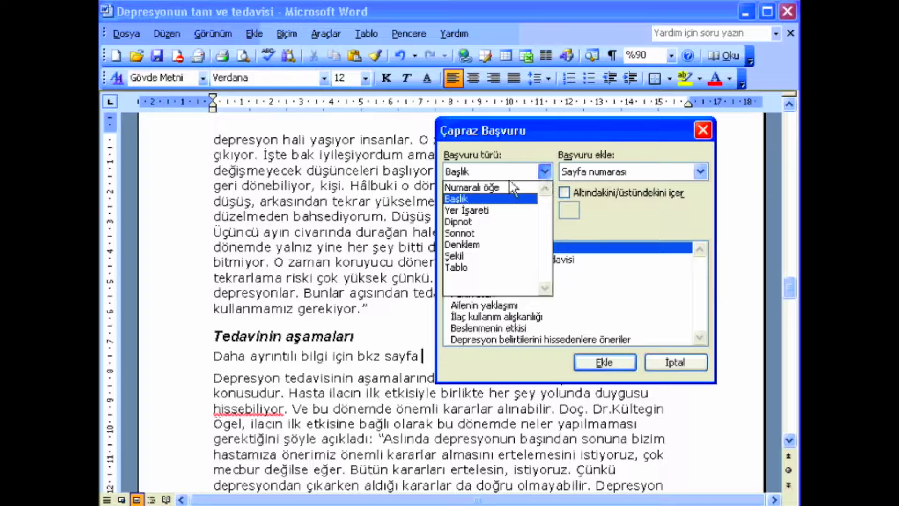
left_click(496, 199)
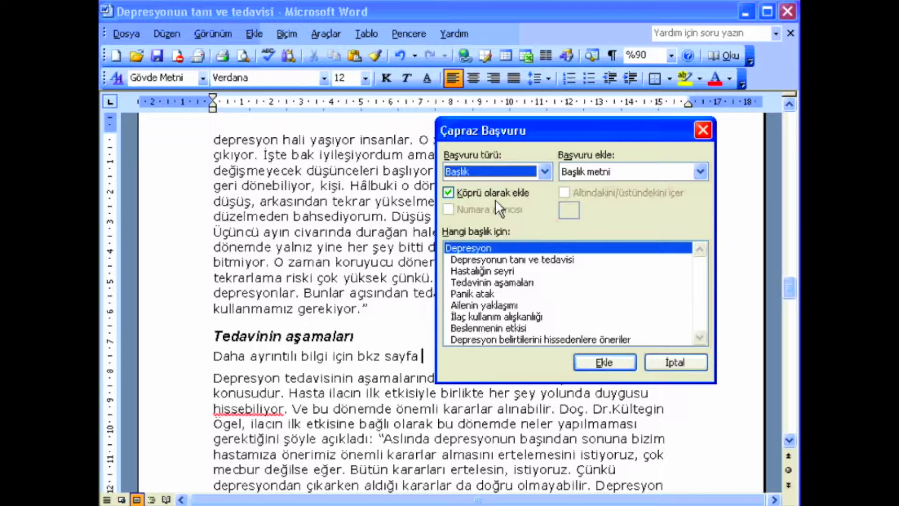
left_click(461, 192)
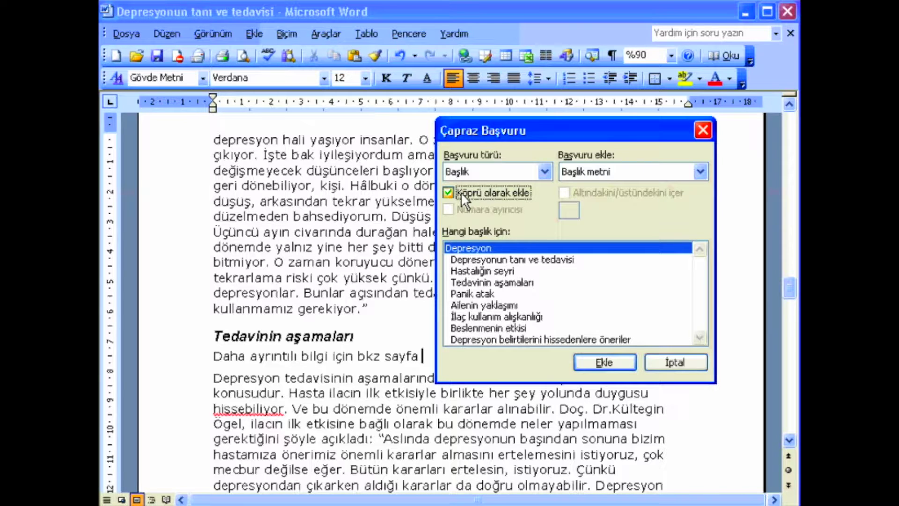
left_click(700, 172)
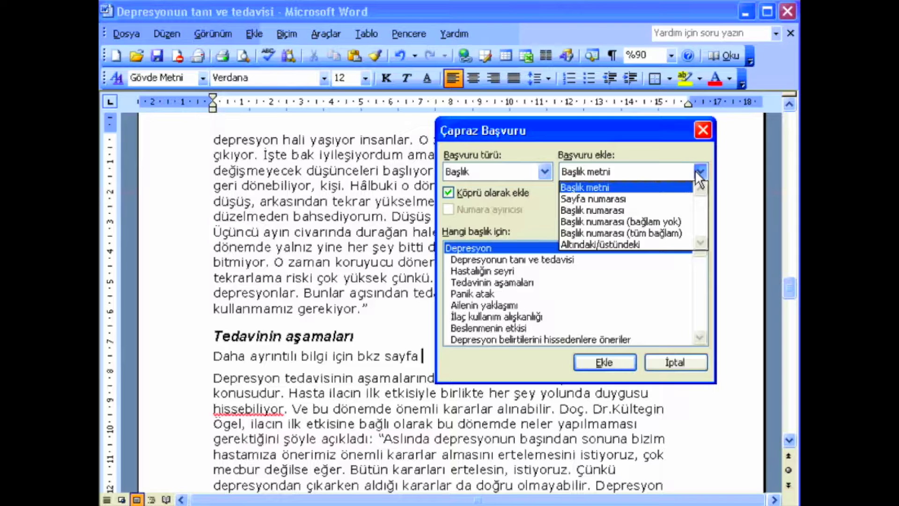
left_click(631, 199)
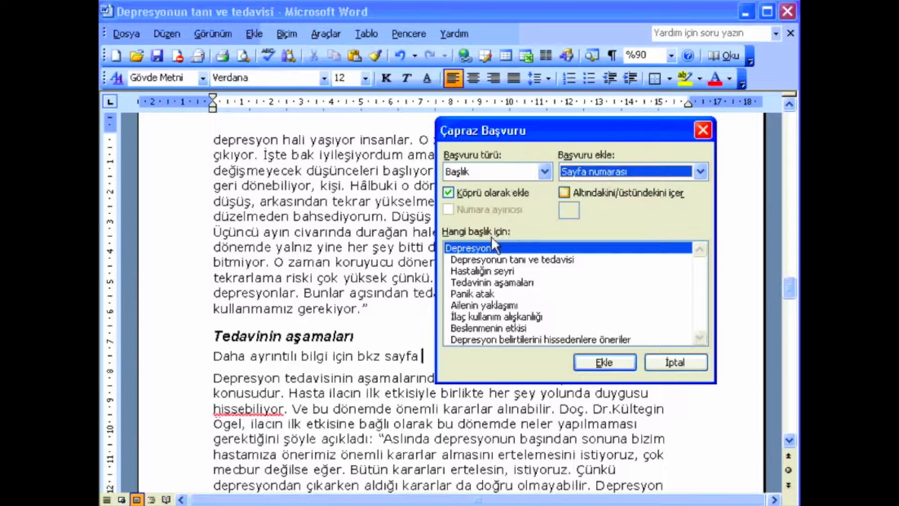
left_click(482, 271)
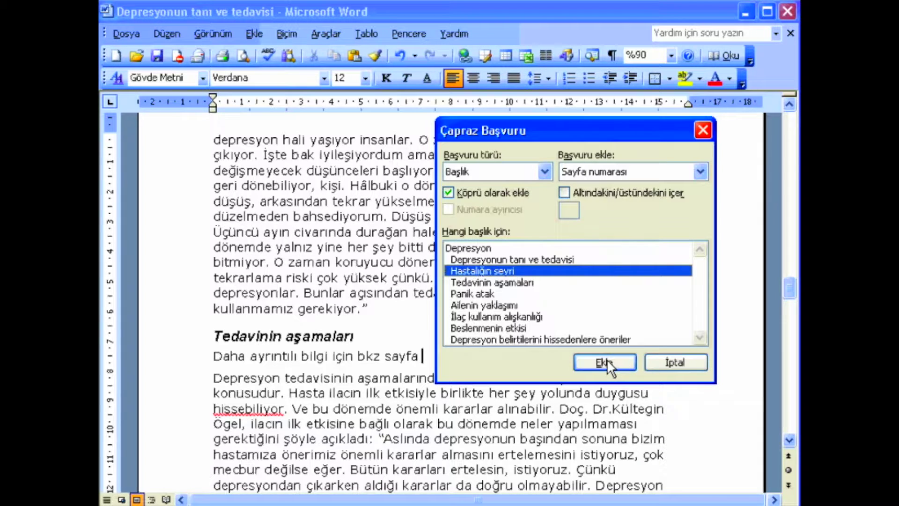
Insert the page-number reference 3 after 'bkz sayfa' and jump to the Hastalığın seyri heading.
left_click(607, 362)
left_click(676, 362)
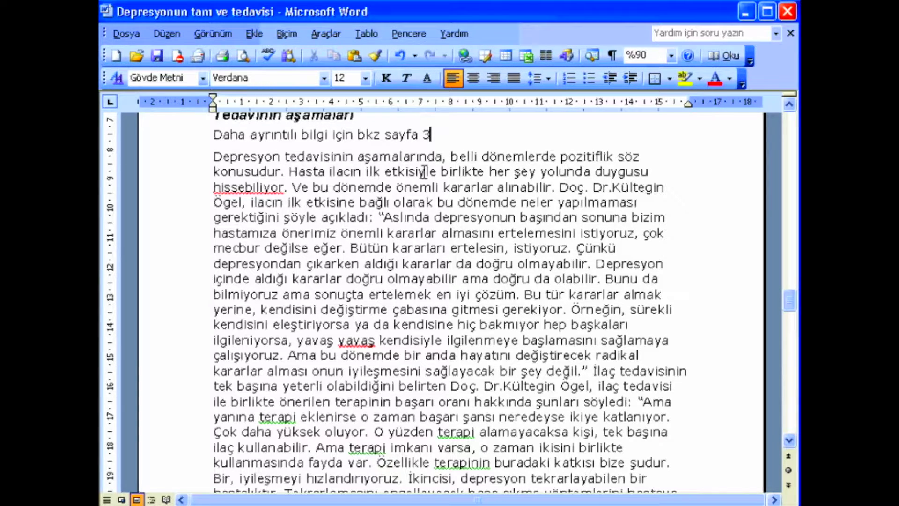
key("shift+F5")
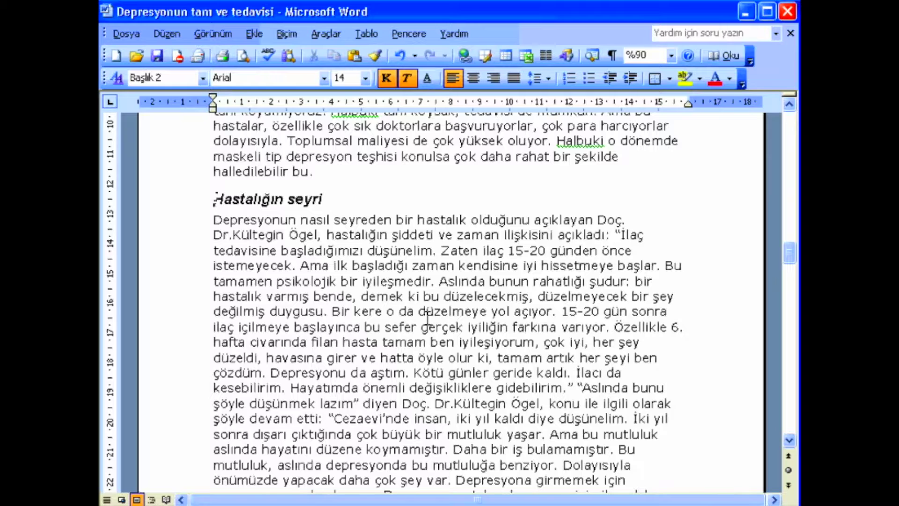
Return to the 3 field, select it, and jump to the Hastalığın seyri heading again.
key("shift+F5")
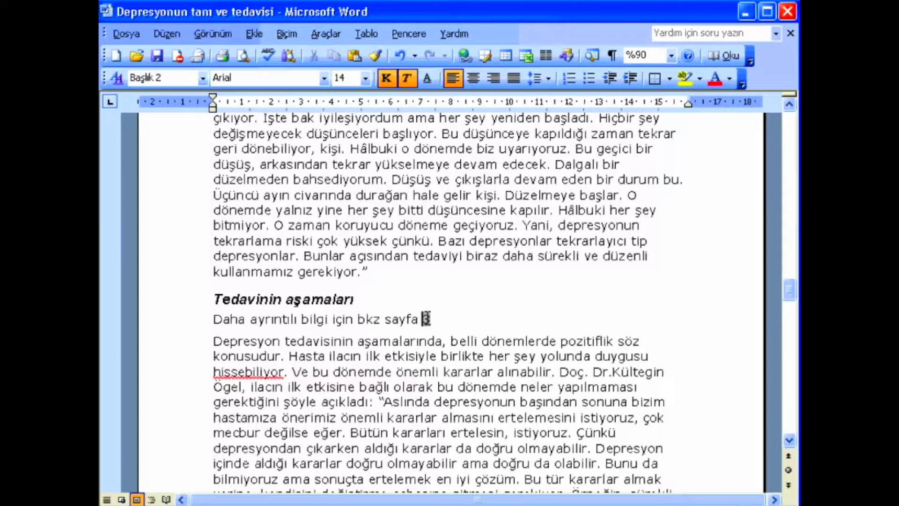
double_click(433, 321)
key("shift+F5")
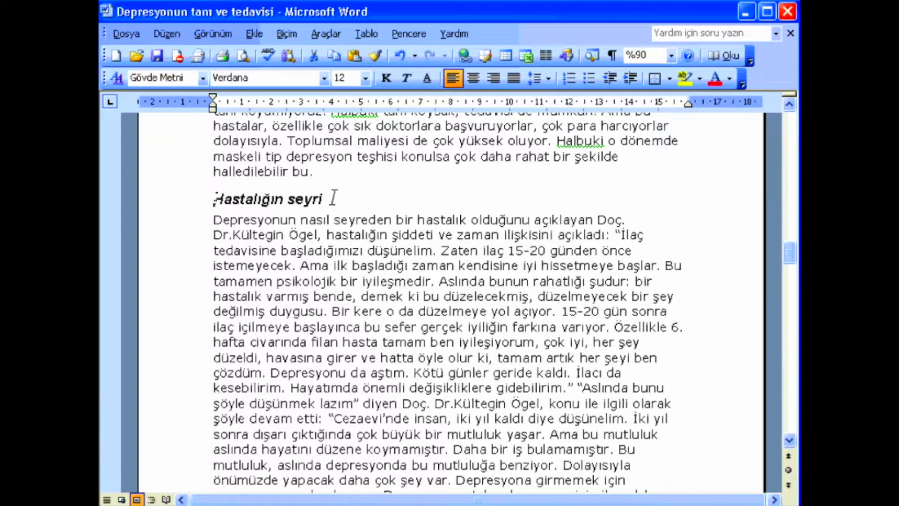
Select the Hastalığın seyri heading, then update the 3 field with F9 to show 'Hata! Yer işareti tanımlanmamış.'.
triple_click(333, 198)
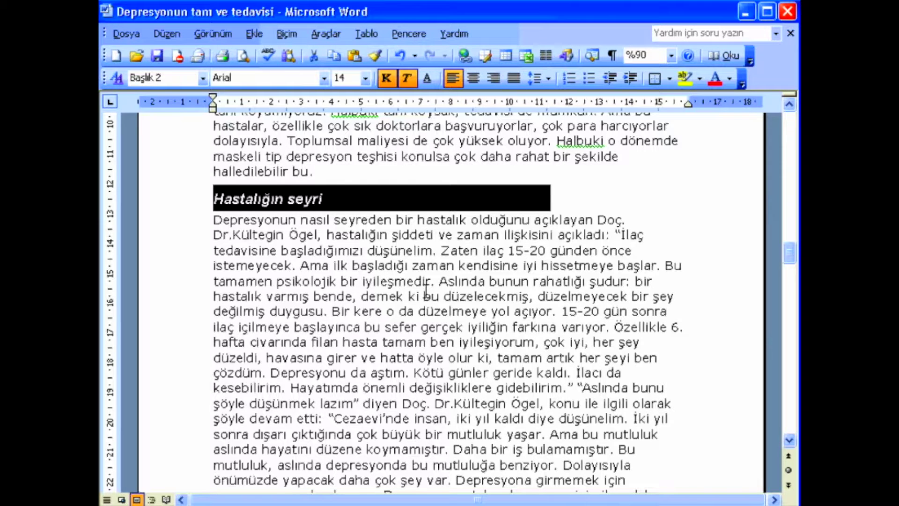
scroll(425, 290, "down", 10)
left_click(426, 289)
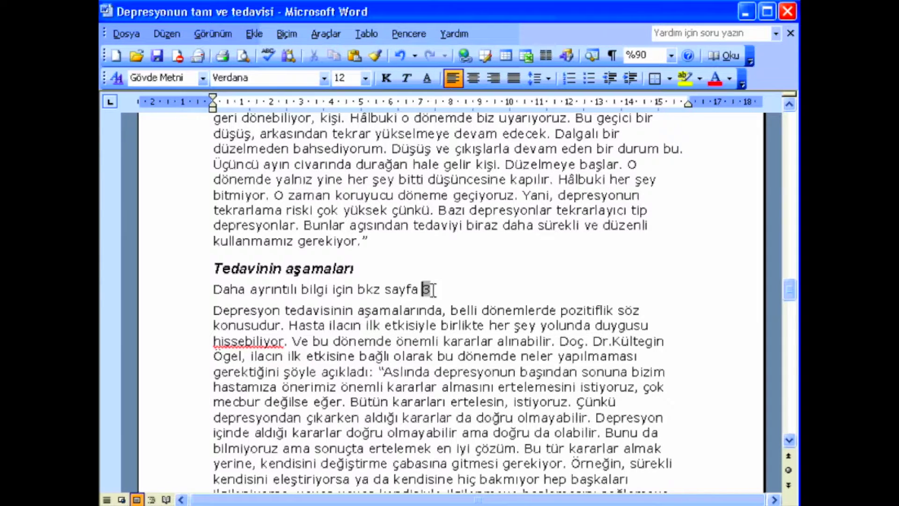
double_click(433, 290)
key("F9")
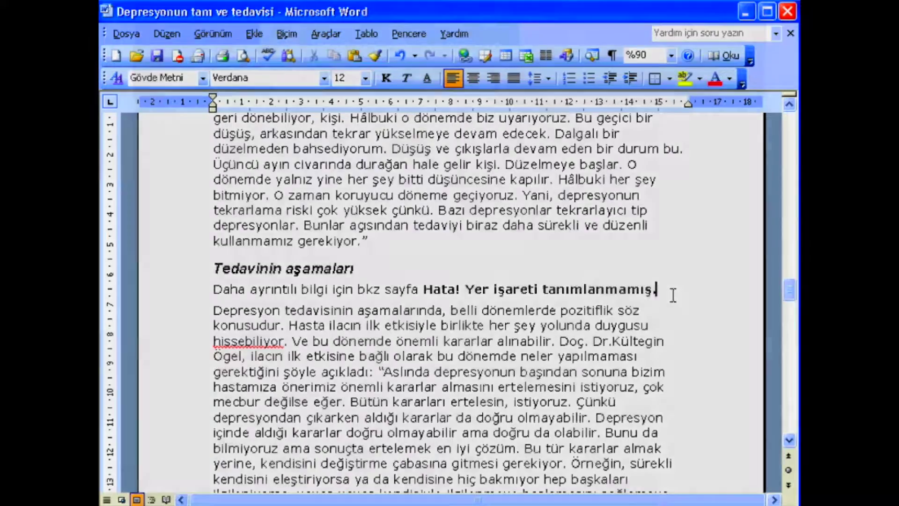